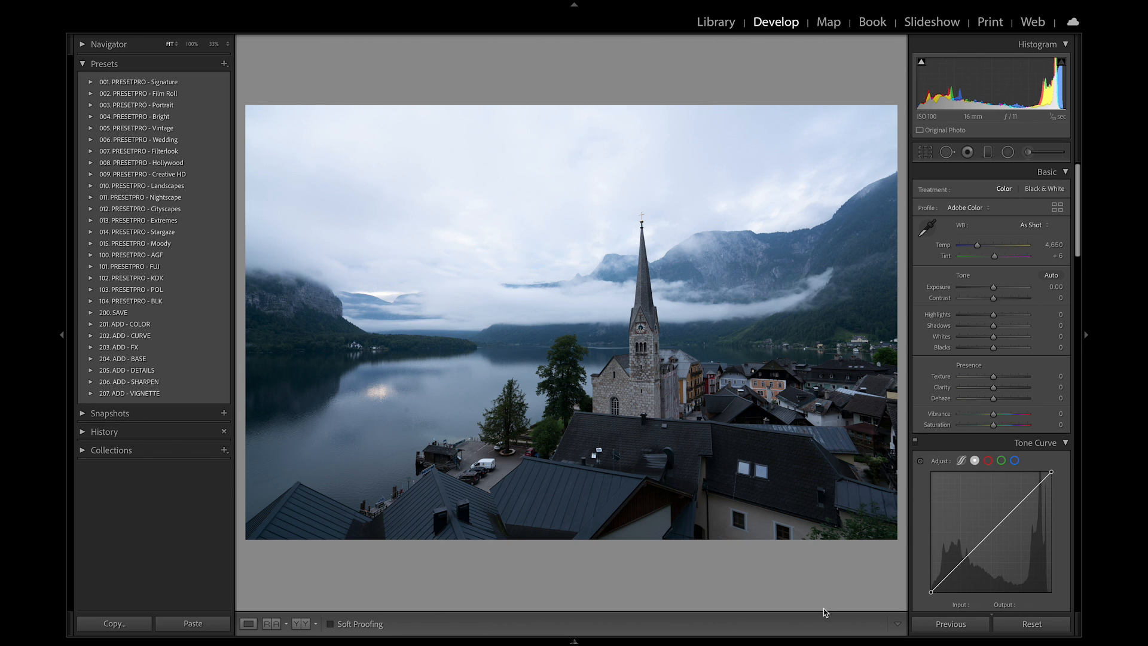
# Apply the 09 - FUJ - 160 - boost preset from the 101. PRESETPRO - FUJ group to the lake photo
pyautogui.click(1086, 337)
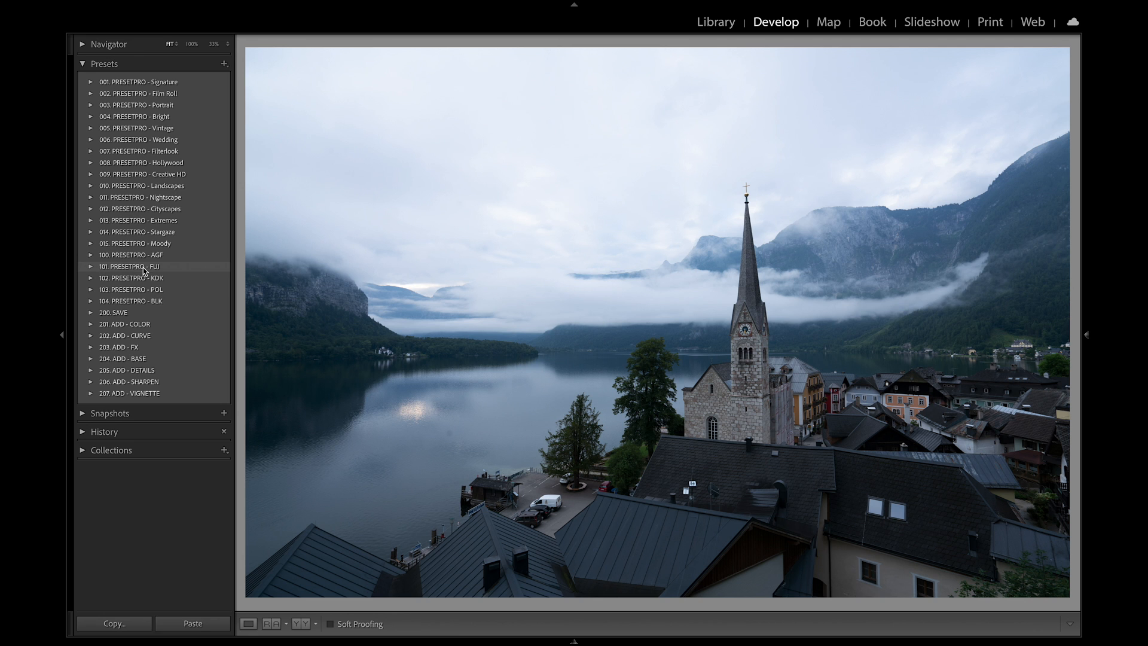
pyautogui.click(91, 268)
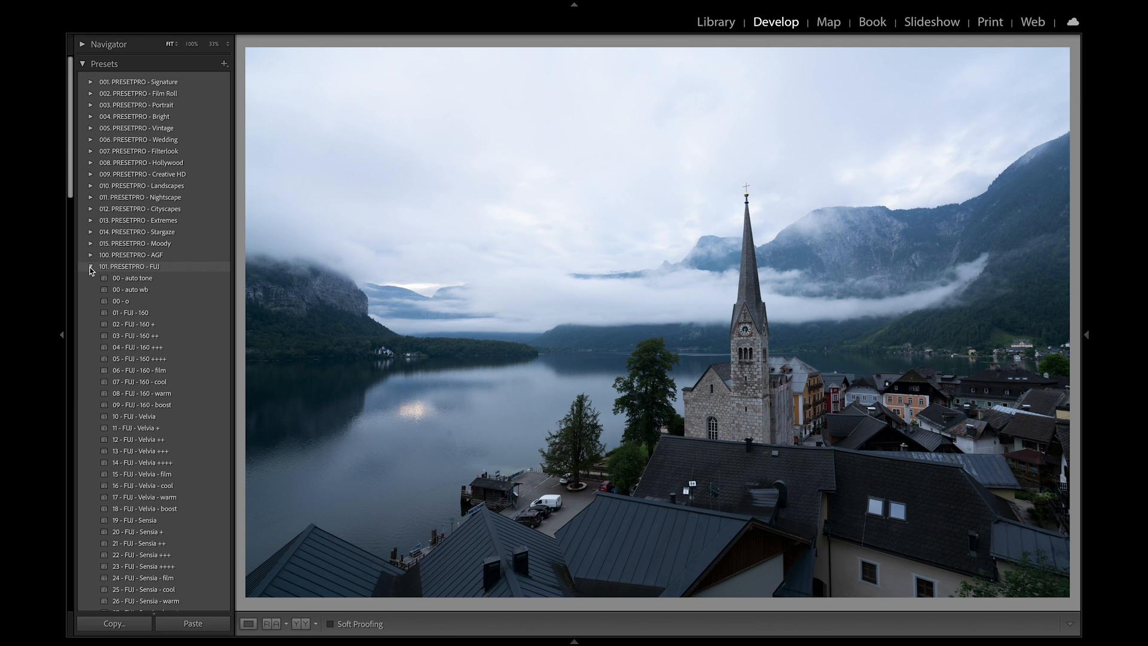
pyautogui.click(143, 318)
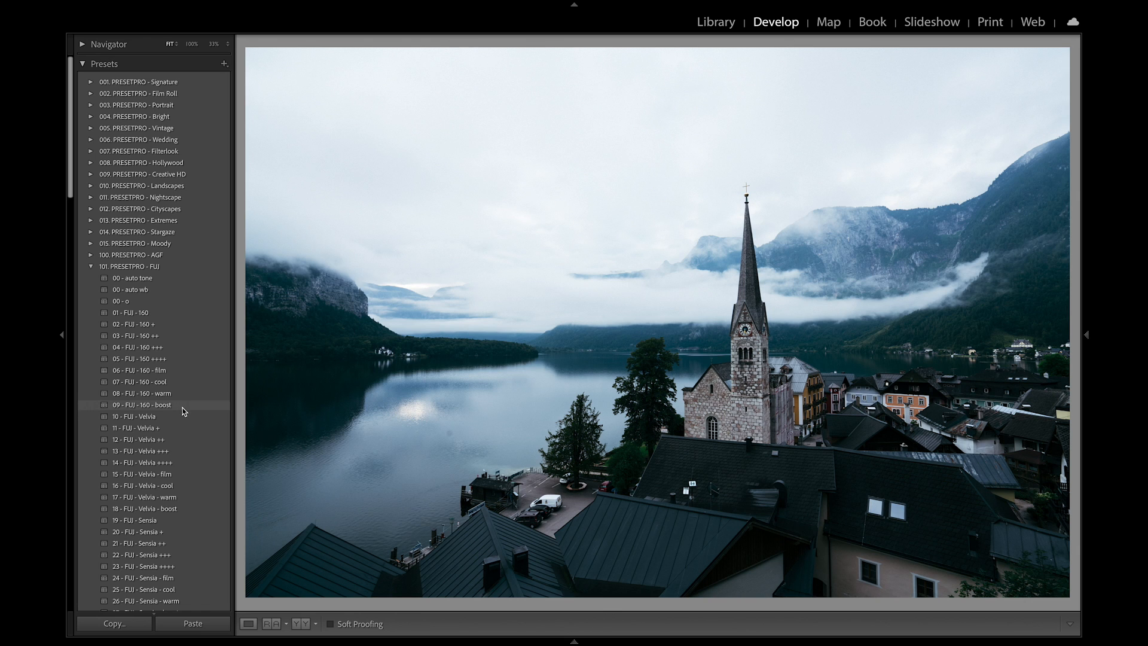
pyautogui.click(173, 405)
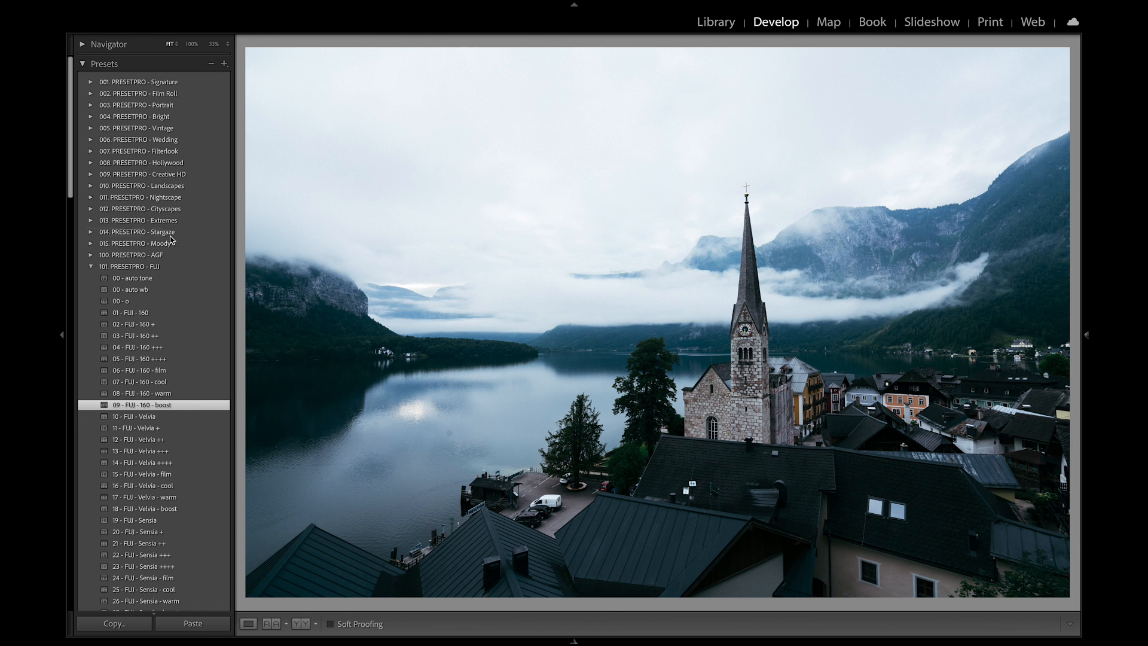
# Set the photo's Highlights to −77 and Shadows to +26
pyautogui.click(62, 336)
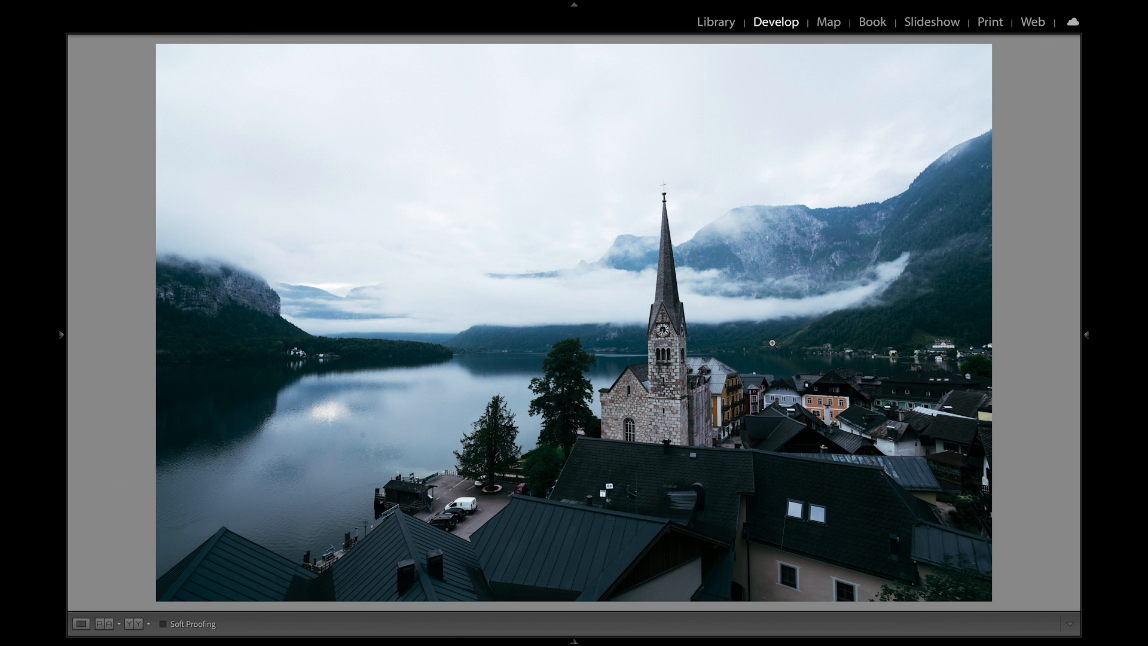
pyautogui.moveTo(1087, 332)
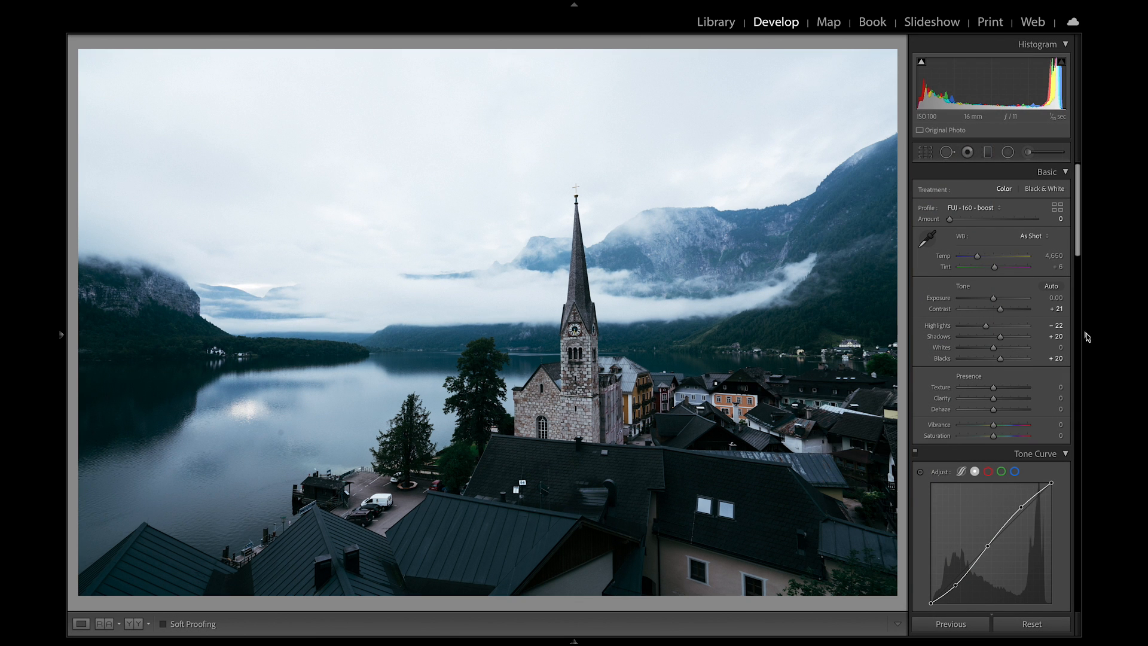
pyautogui.moveTo(986, 329)
pyautogui.mouseDown()
pyautogui.moveTo(969, 331)
pyautogui.moveTo(1004, 339)
pyautogui.mouseUp()
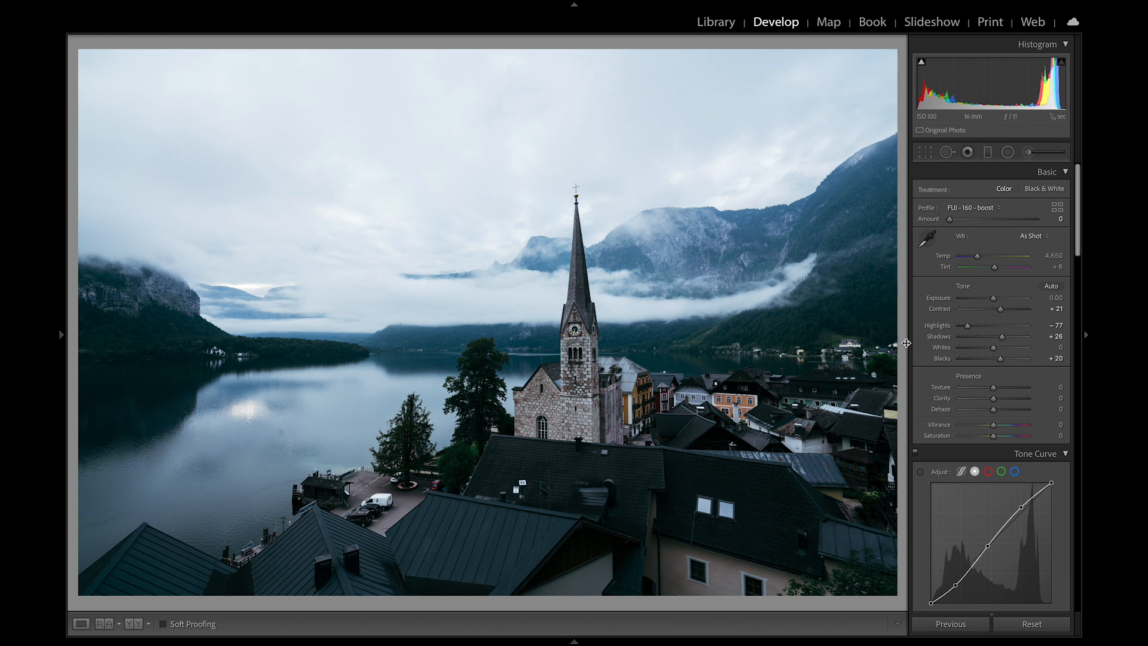
# Darken the sky with a slightly tilted graduated filter at Exposure −1.30 and Highlights −23, limited by a Luminance range mask of 32/100
pyautogui.click(987, 152)
pyautogui.moveTo(490, 52); pyautogui.dragTo(536, 451)
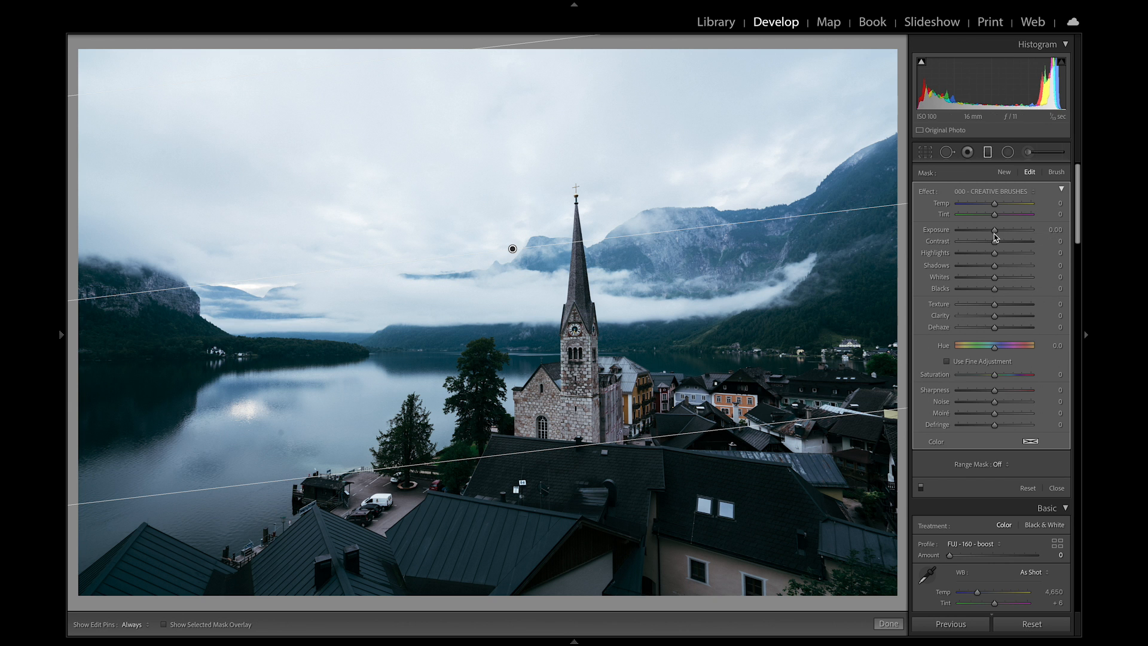
pyautogui.moveTo(995, 233)
pyautogui.mouseDown()
pyautogui.moveTo(989, 256)
pyautogui.moveTo(985, 235)
pyautogui.mouseUp()
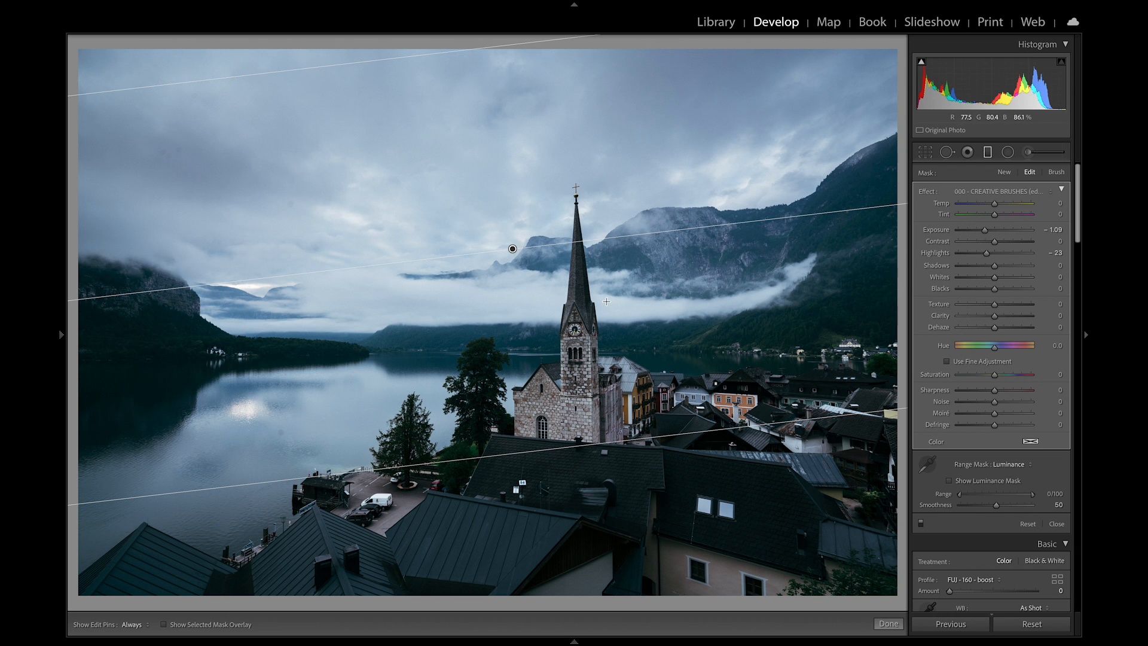
pyautogui.moveTo(959, 494); pyautogui.dragTo(982, 494)
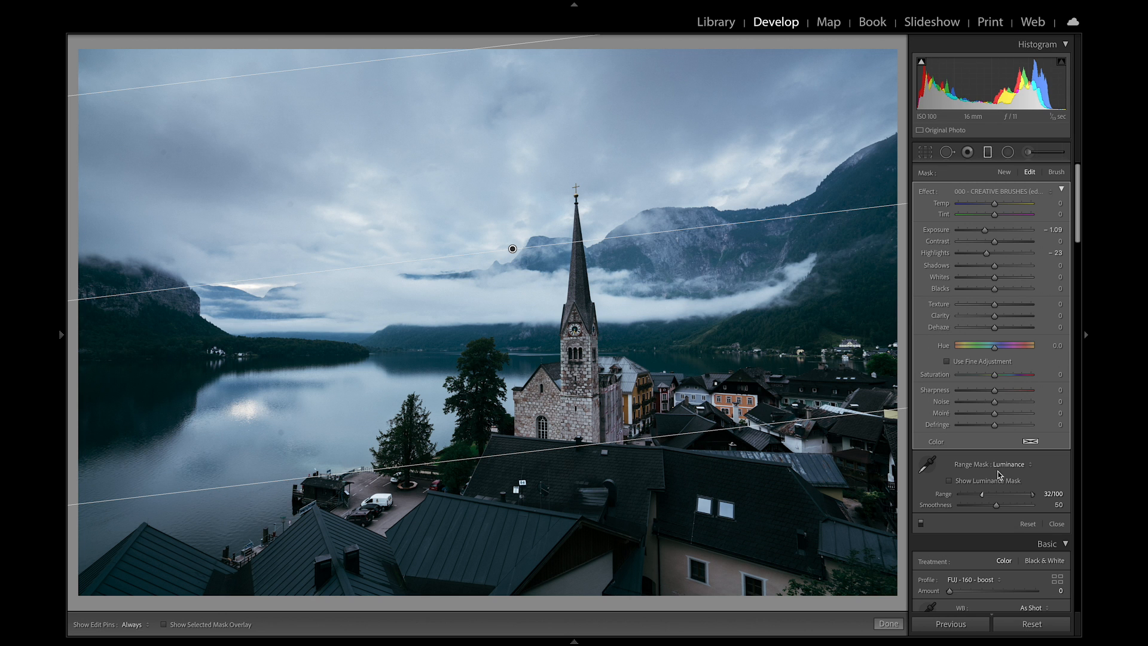
pyautogui.moveTo(985, 231); pyautogui.dragTo(983, 230)
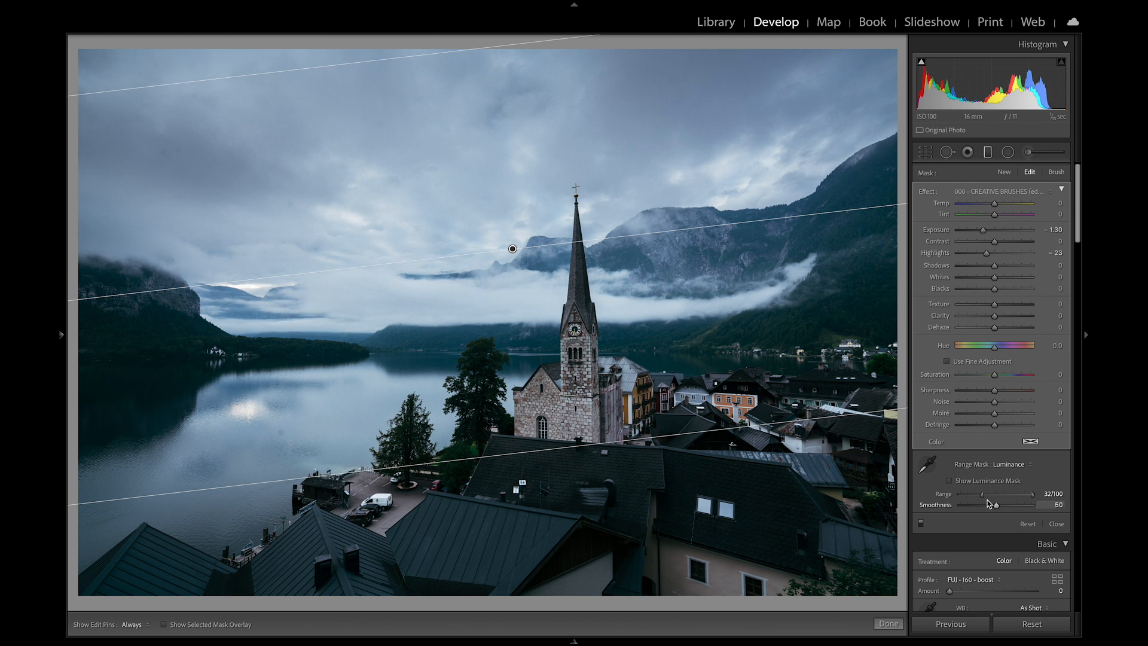
pyautogui.click(888, 624)
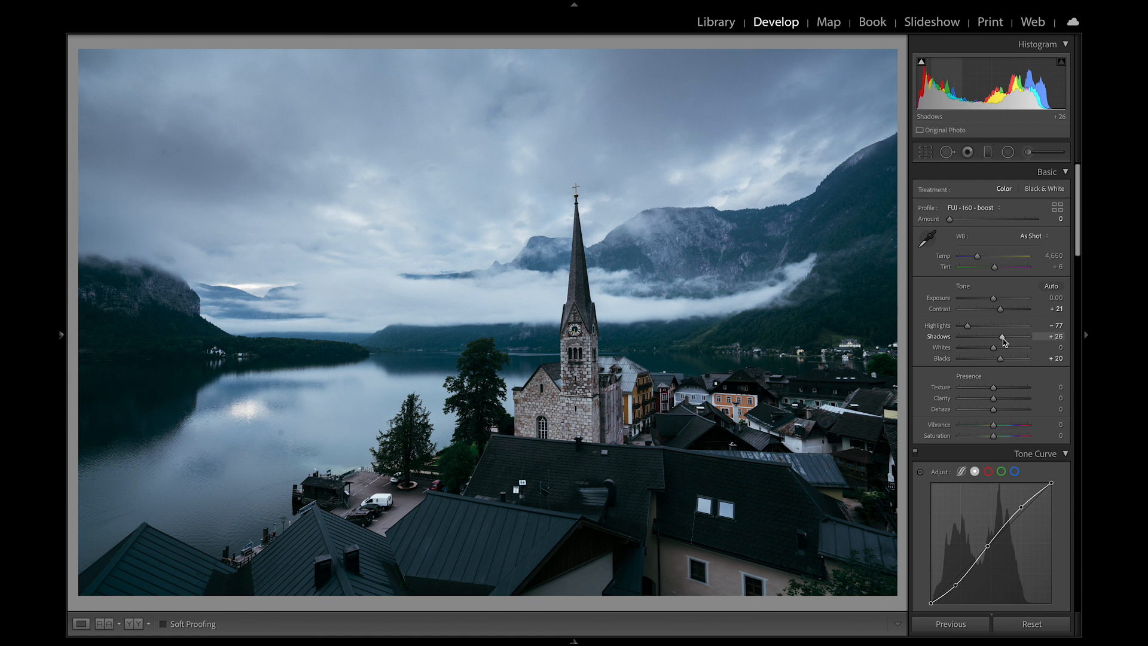
# Set Shadows to +28, reset Contrast to 0 and set the FUJ - 160 - boost profile Amount to 29
pyautogui.moveTo(1002, 337); pyautogui.dragTo(1003, 337)
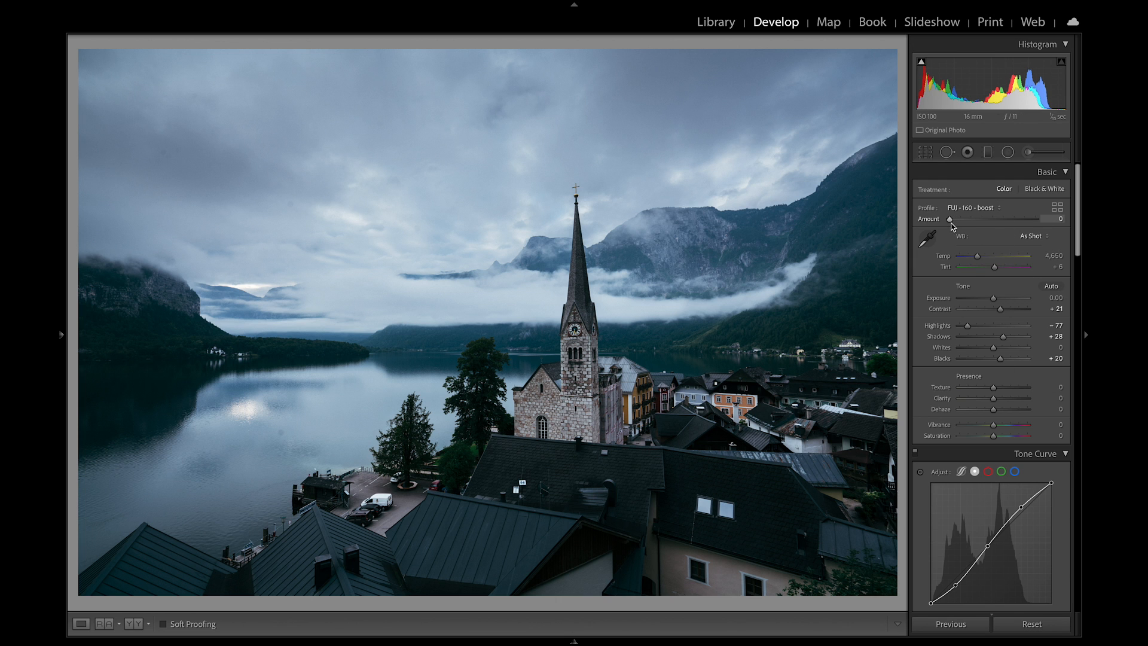
pyautogui.moveTo(950, 220)
pyautogui.mouseDown()
pyautogui.moveTo(969, 223)
pyautogui.moveTo(955, 220)
pyautogui.mouseUp()
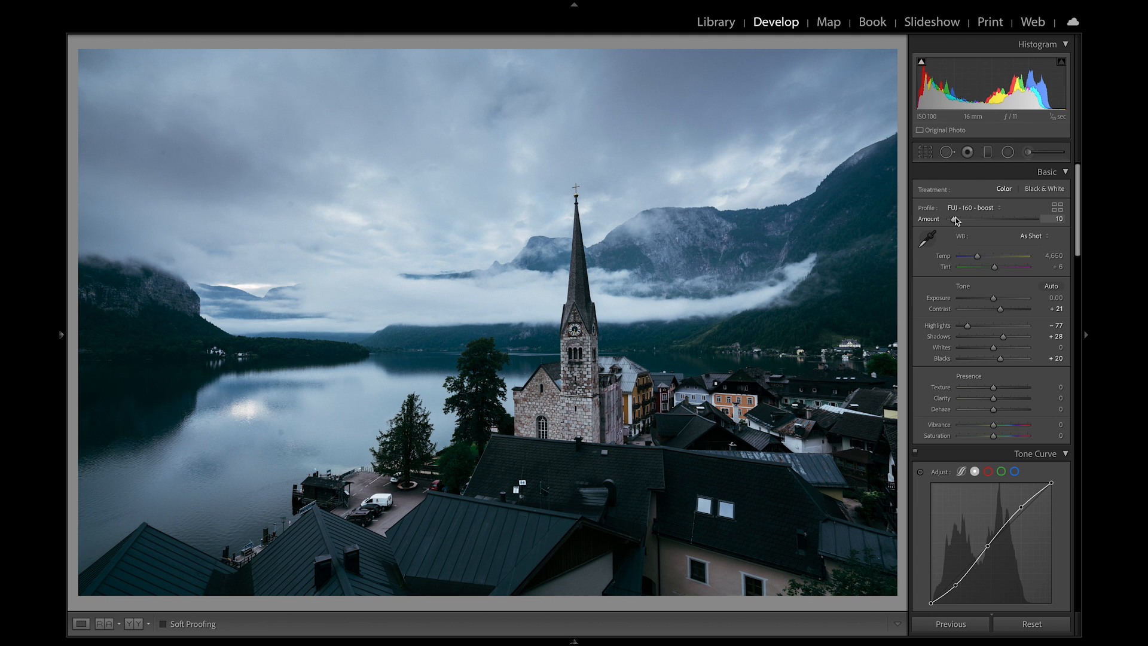
pyautogui.doubleClick(1002, 308)
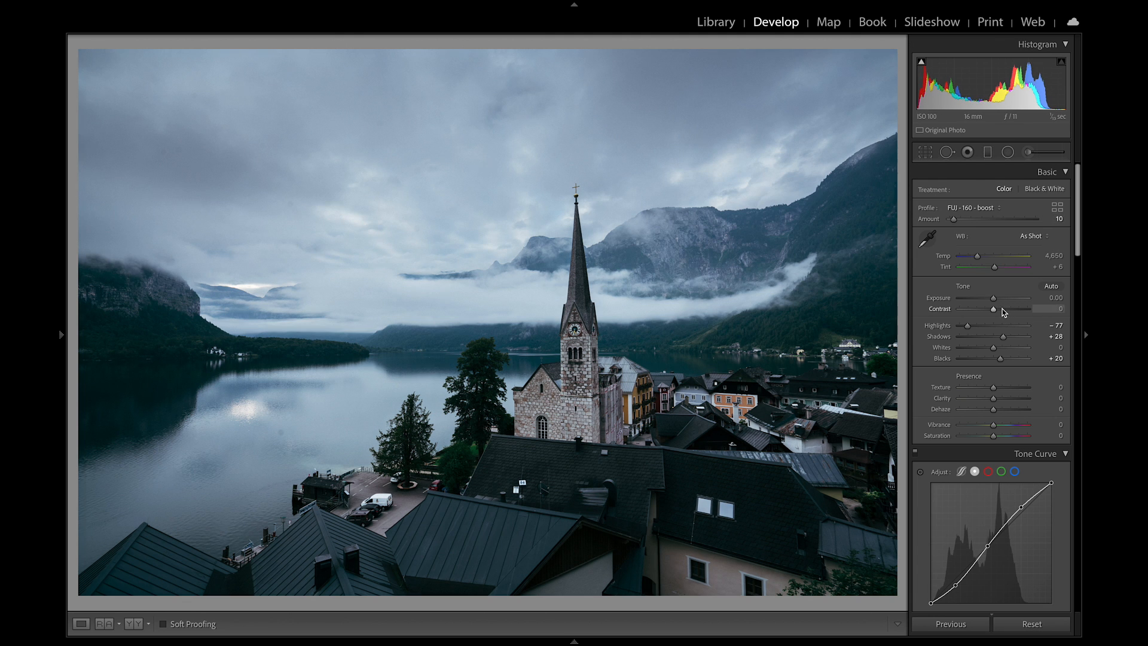
pyautogui.moveTo(954, 219); pyautogui.dragTo(963, 222)
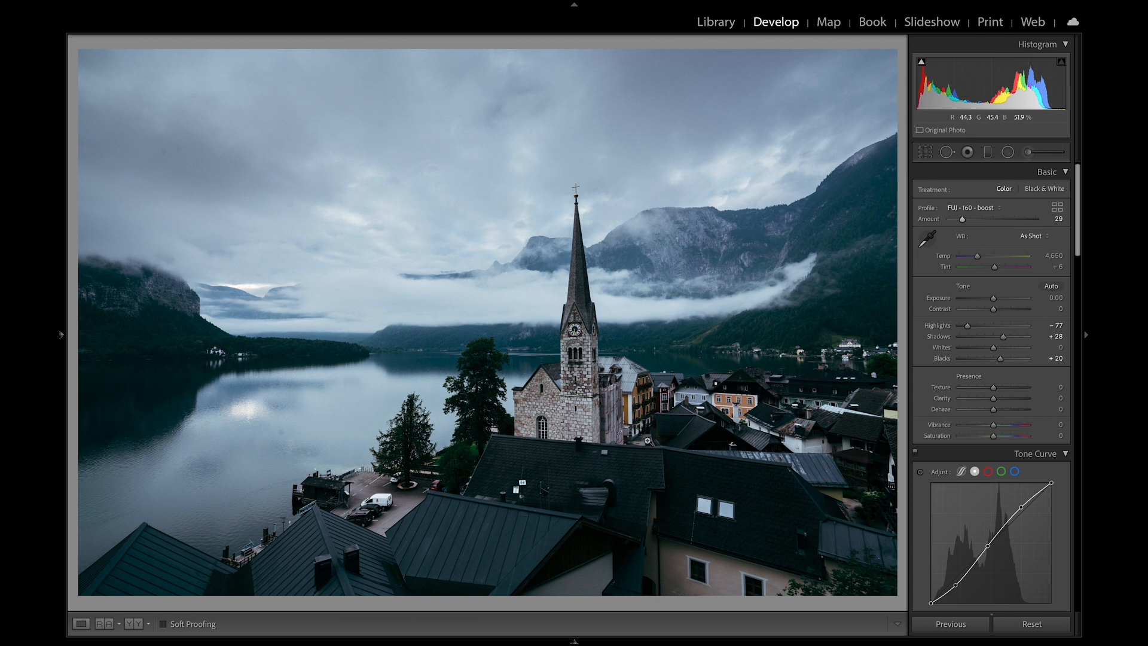
# Crop the photo to a 16 x 9 aspect ratio, repositioning the image within the frame
pyautogui.click(931, 154)
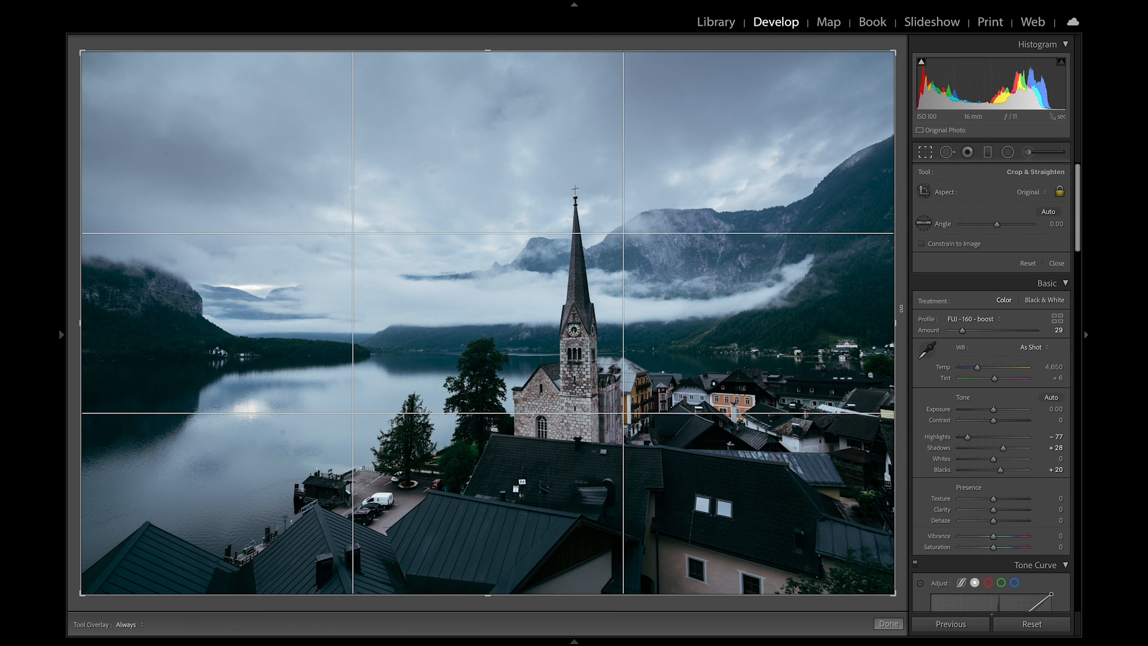
pyautogui.click(1058, 194)
pyautogui.click(1034, 192)
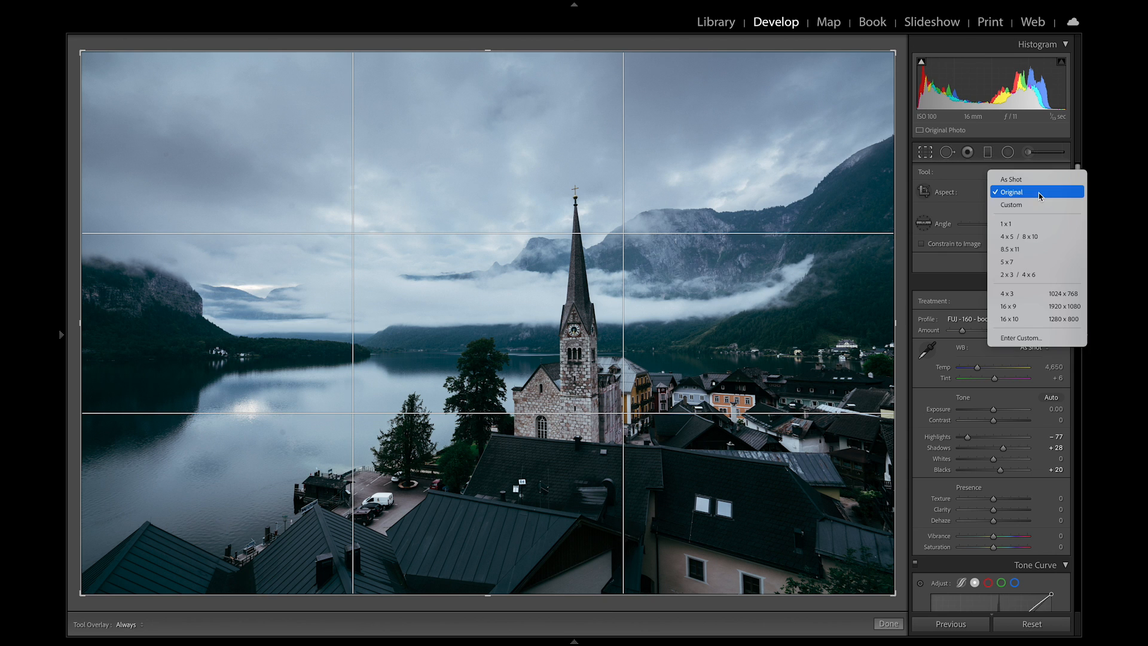
pyautogui.click(1023, 306)
pyautogui.moveTo(796, 350); pyautogui.dragTo(820, 314)
pyautogui.moveTo(903, 300); pyautogui.dragTo(895, 437)
pyautogui.press('Return')
# Compare the before and after versions side by side around the church, and inspect the edited photo alone up close and in full
pyautogui.click(1086, 336)
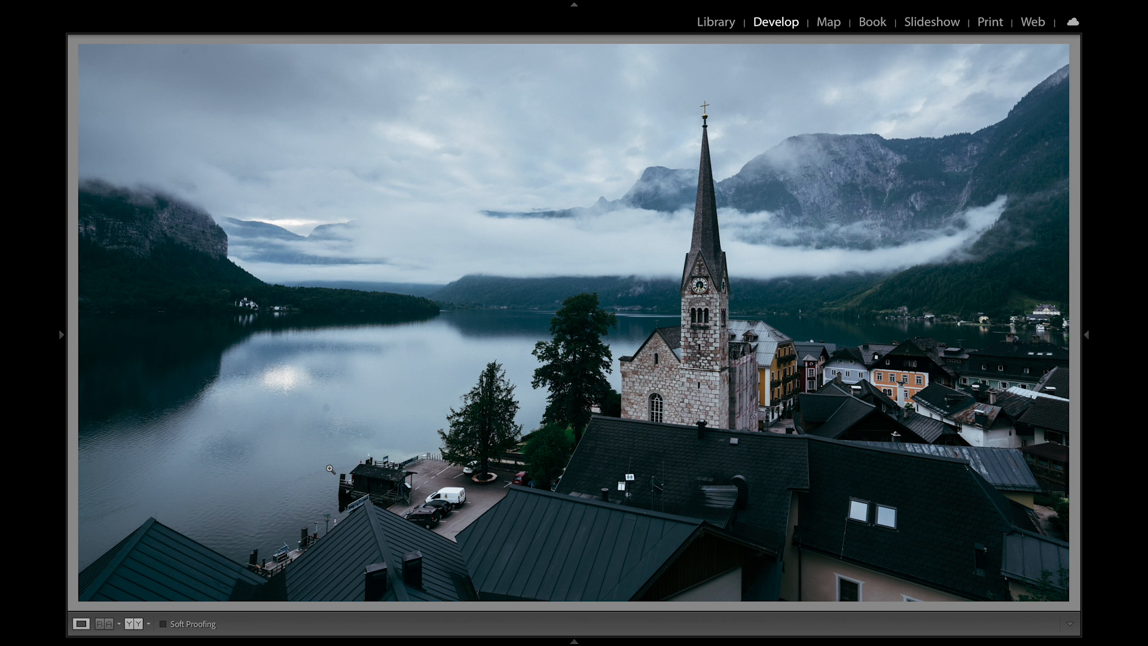
pyautogui.click(137, 625)
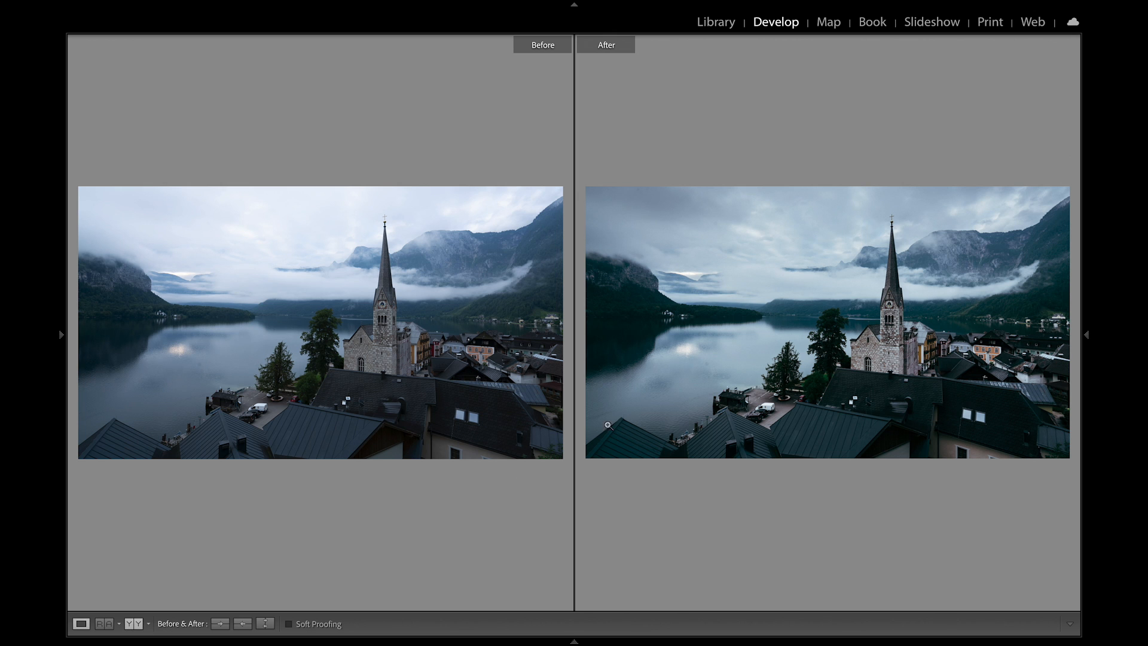
pyautogui.click(313, 327)
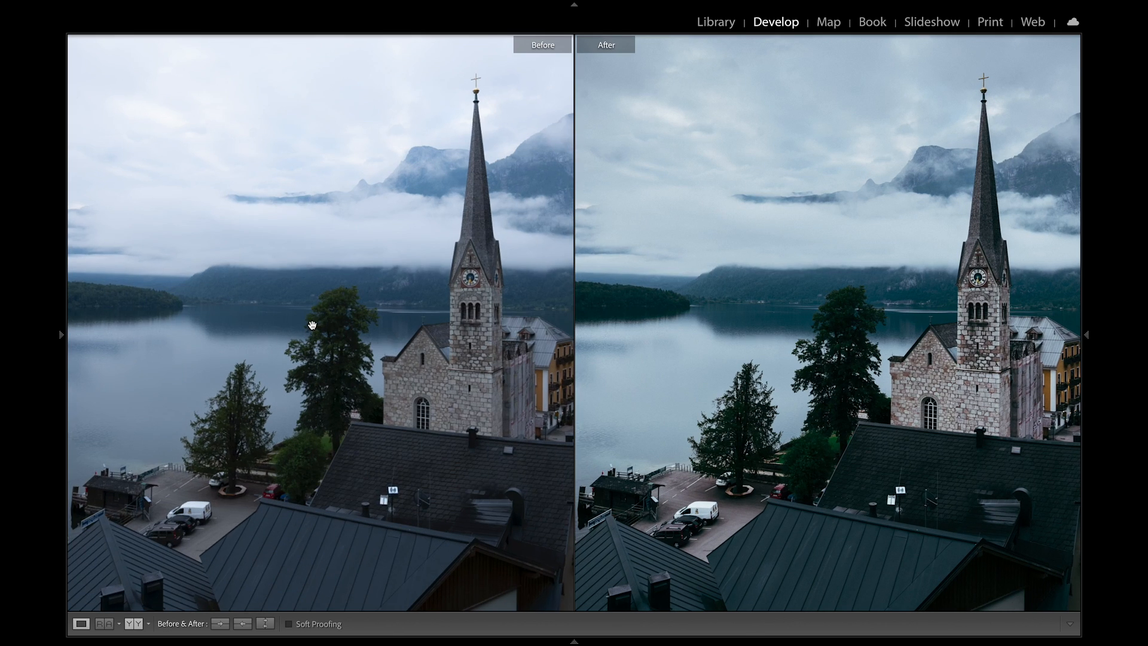
pyautogui.moveTo(432, 327); pyautogui.dragTo(318, 327)
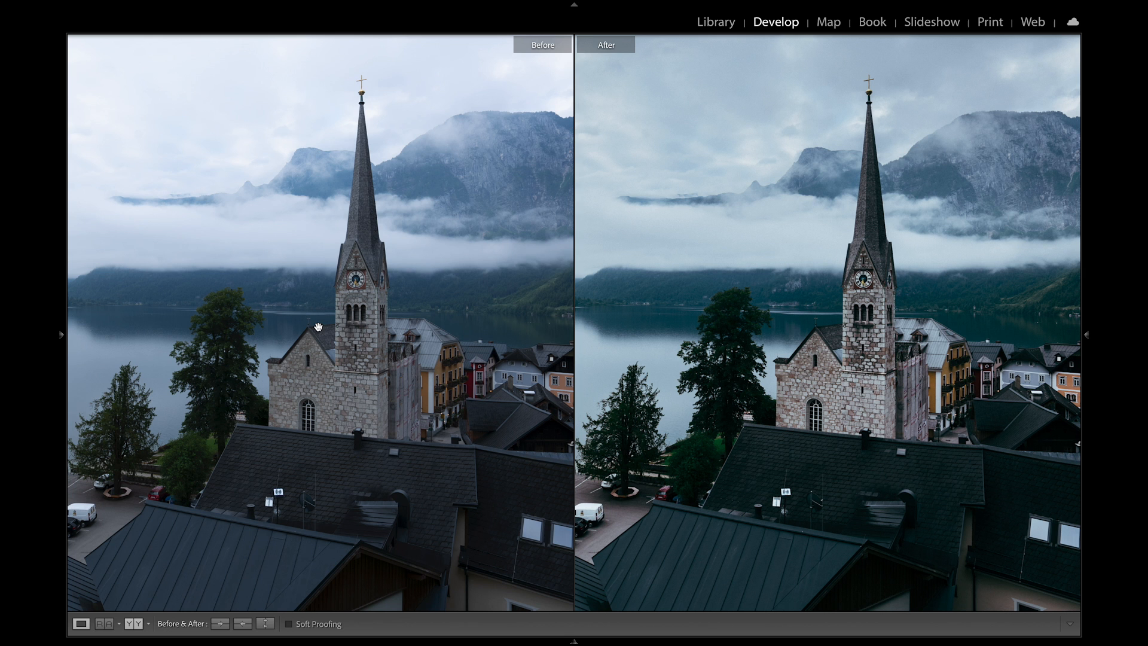
pyautogui.click(676, 473)
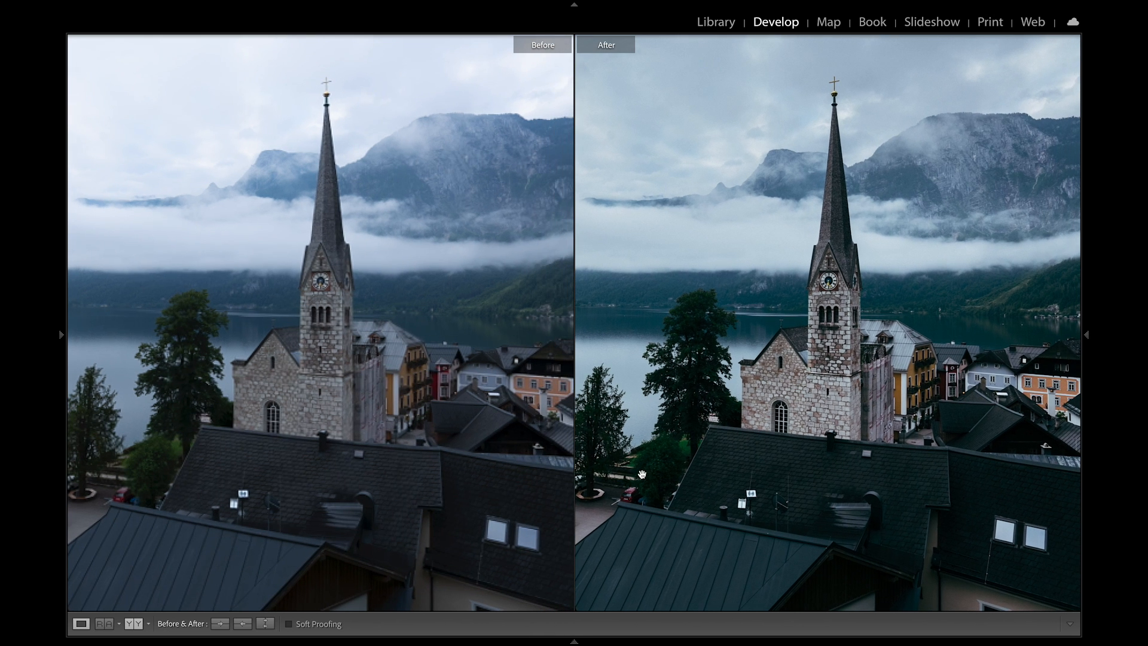
pyautogui.click(90, 624)
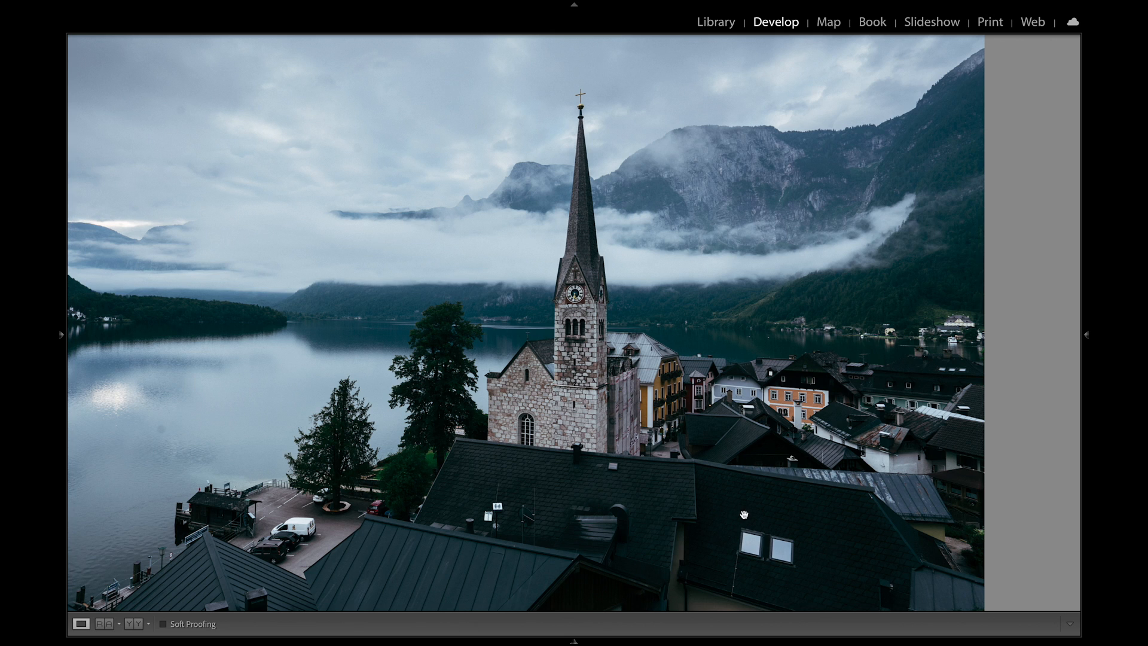
pyautogui.moveTo(538, 425); pyautogui.dragTo(685, 409)
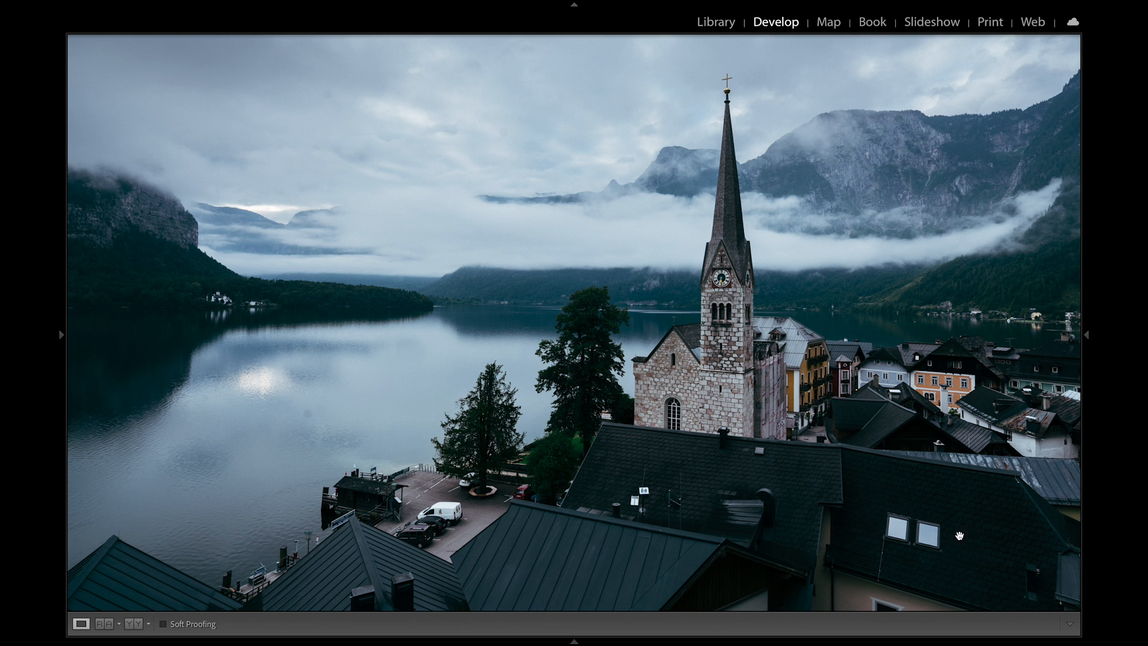
pyautogui.click(474, 259)
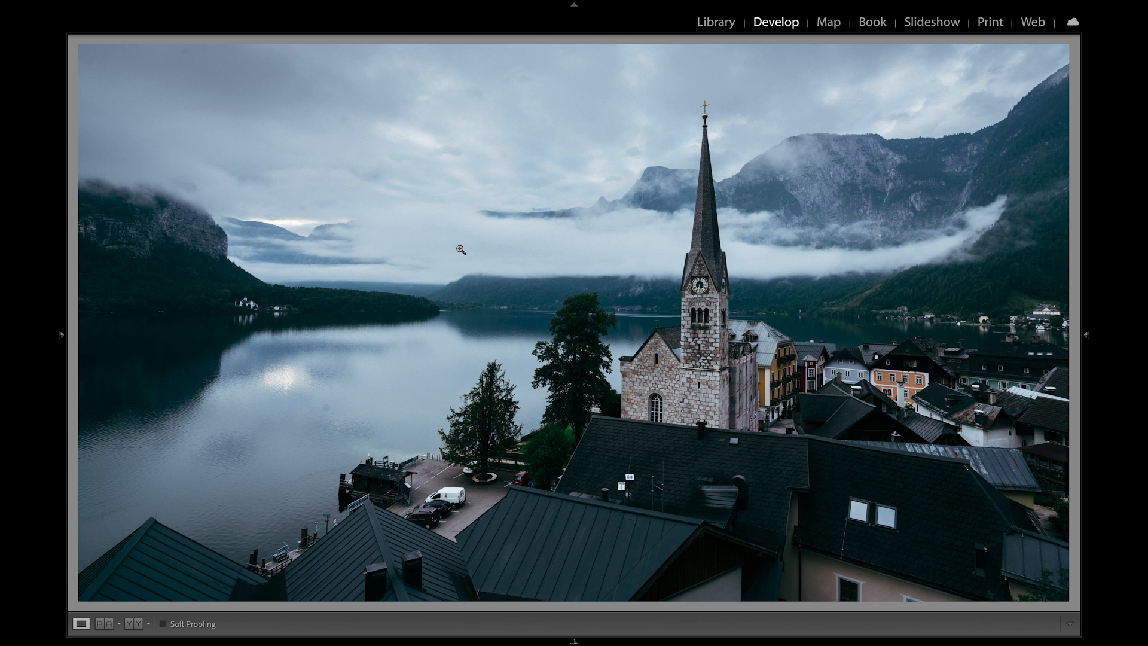
# Bring the preset list back into view and collapse the 101. PRESETPRO - FUJ group
pyautogui.click(62, 335)
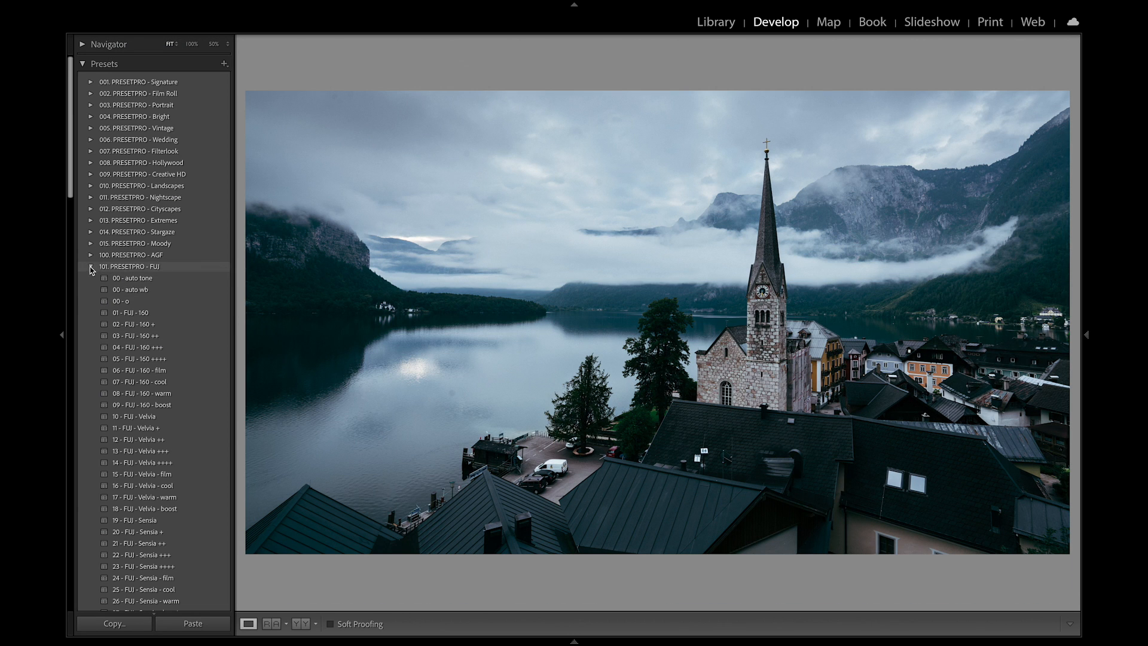
pyautogui.click(91, 268)
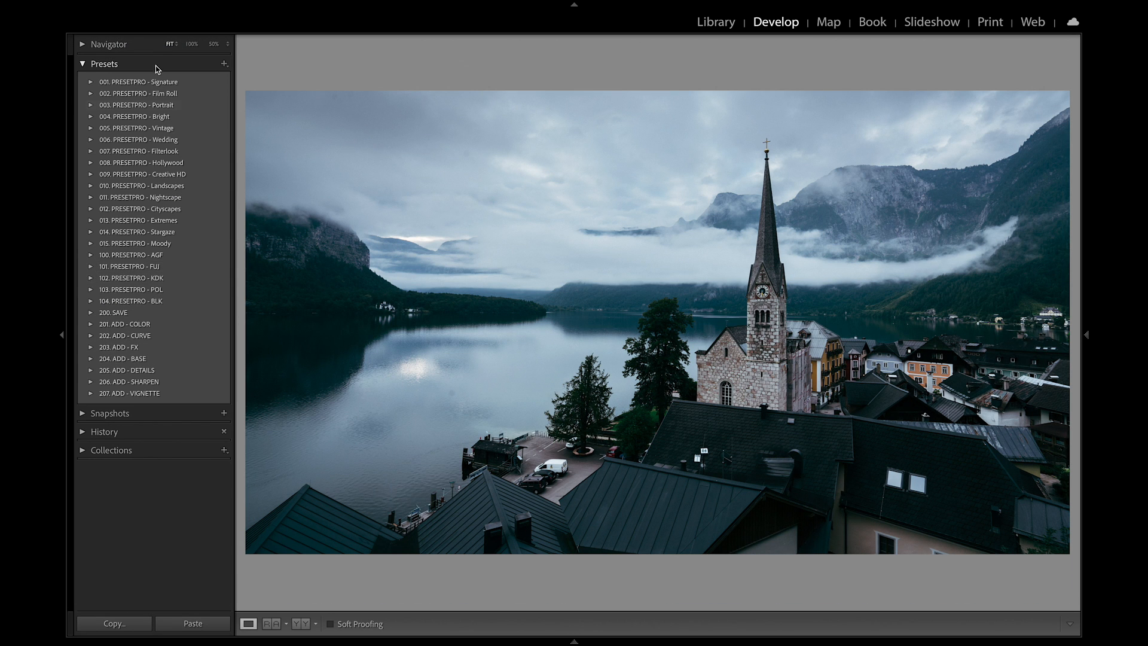